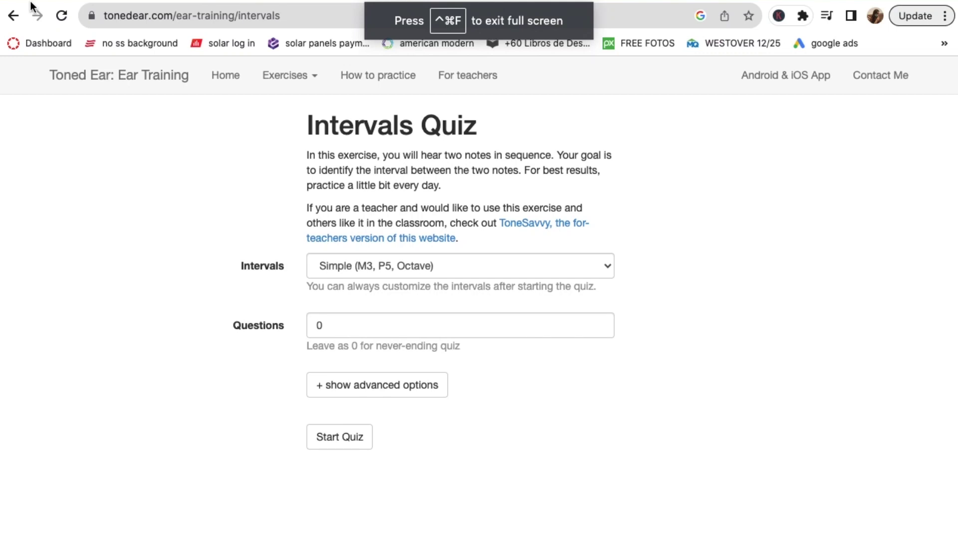
- Raise the computer's volume by two notches and select the page's web address
{"action": "key", "text": "XF86AudioRaiseVolume"}
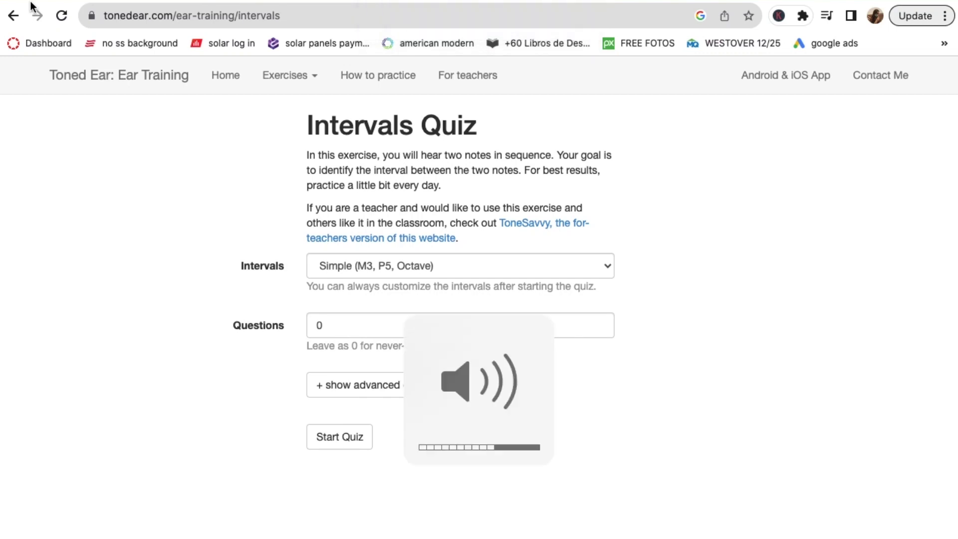
{"action": "key", "text": "XF86AudioRaiseVolume"}
{"action": "key", "text": "XF86AudioRaiseVolume"}
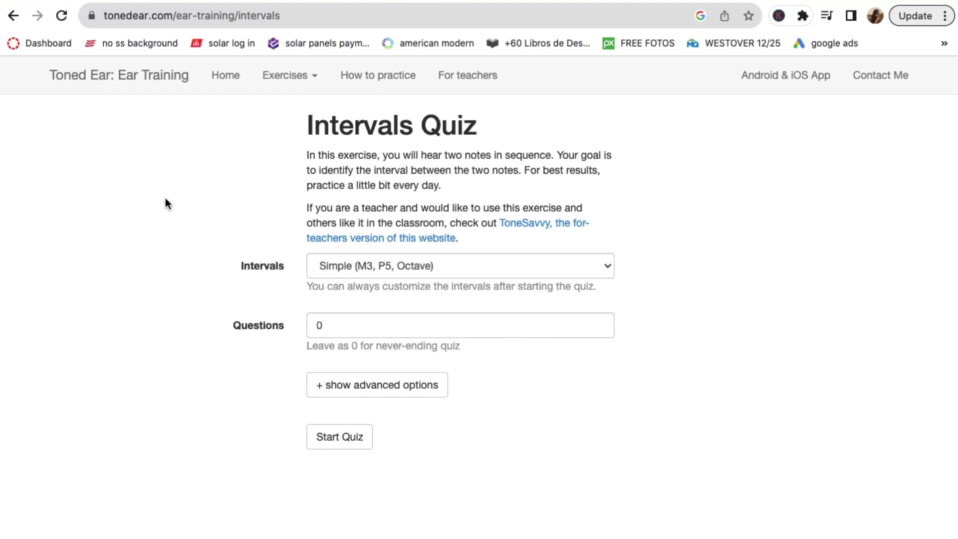
{"action": "left_click", "coordinate": [284, 17]}
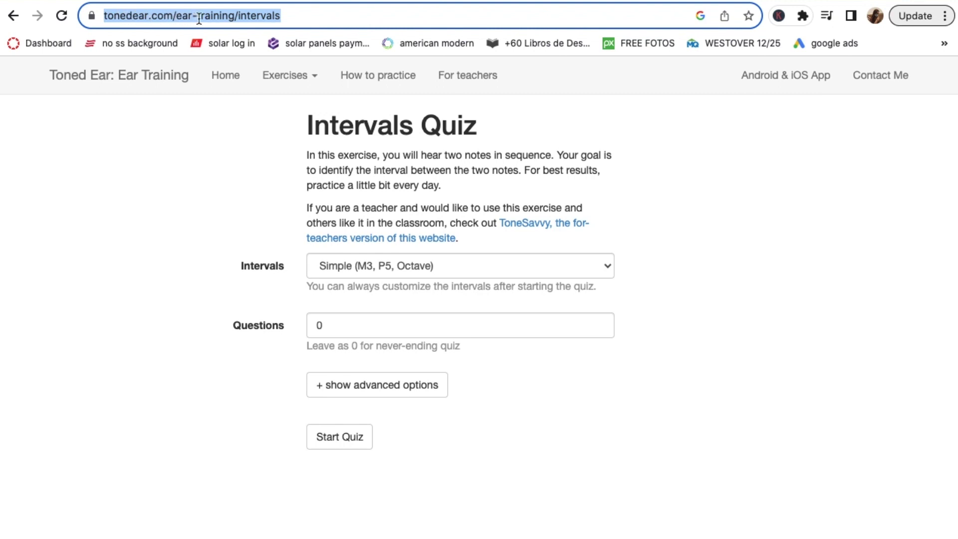
- Reselect the full tonedear.com intervals URL and open the Intervals set dropdown
{"action": "key", "text": "Right"}
{"action": "left_click_drag", "start_coordinate": [335, 16], "coordinate": [94, 15]}
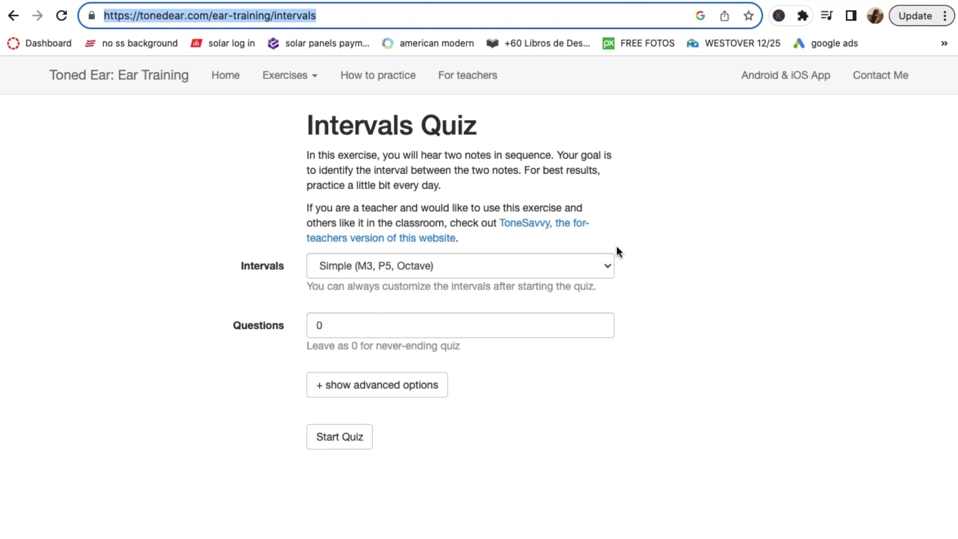
{"action": "left_click", "coordinate": [603, 263]}
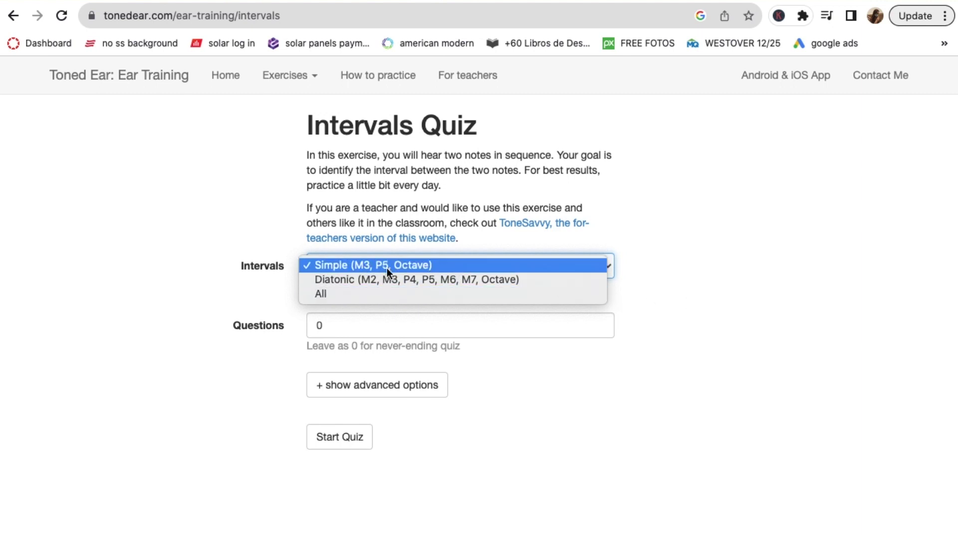
- Keep the Simple interval set with 0 questions and start the never-ending quiz
{"action": "left_click", "coordinate": [720, 345]}
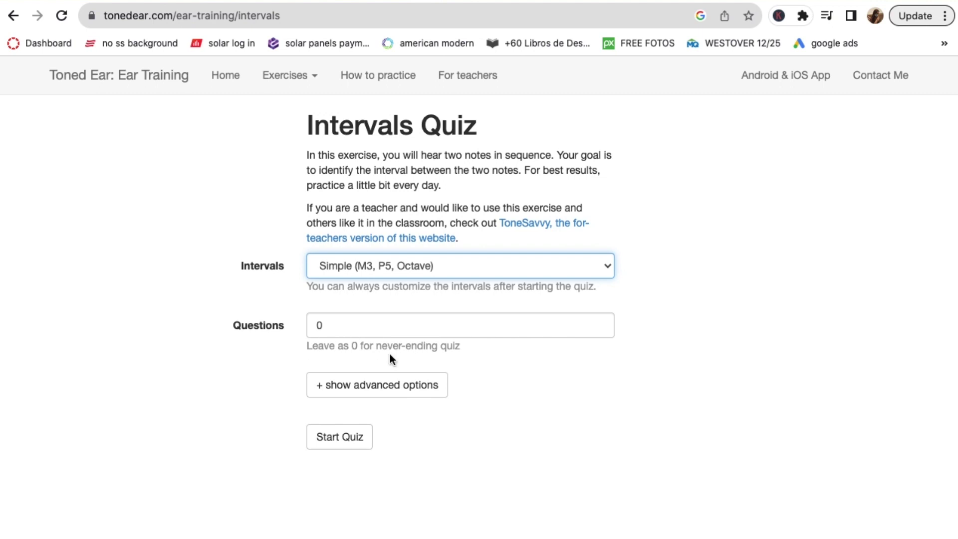
{"action": "left_click", "coordinate": [599, 323]}
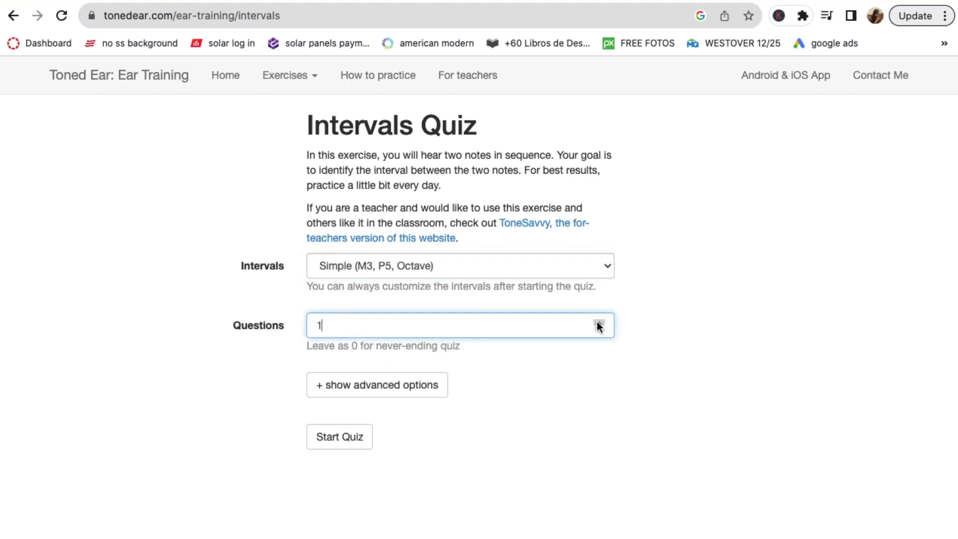
{"action": "left_click", "coordinate": [599, 328]}
{"action": "left_click", "coordinate": [336, 443]}
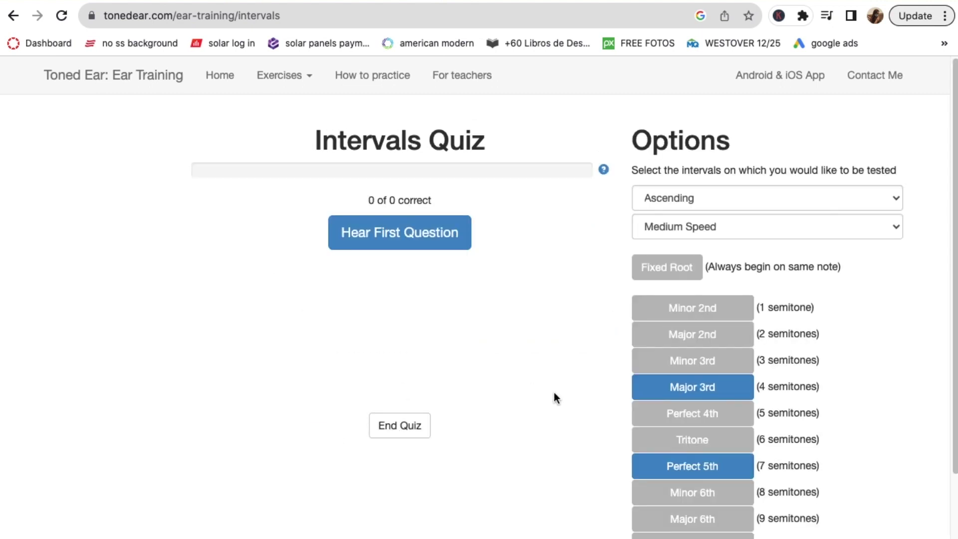
- Enable Minor 2nd and Major 2nd and disable Major 3rd in the tested intervals
{"action": "scroll", "coordinate": [554, 393], "scroll_direction": "down", "scroll_amount": 3}
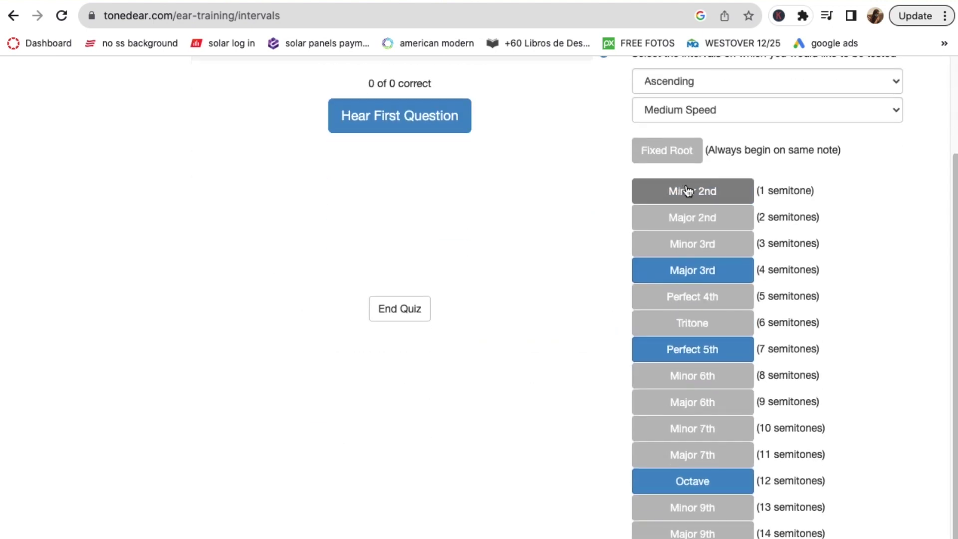
{"action": "scroll", "coordinate": [514, 315], "scroll_direction": "up", "scroll_amount": 3}
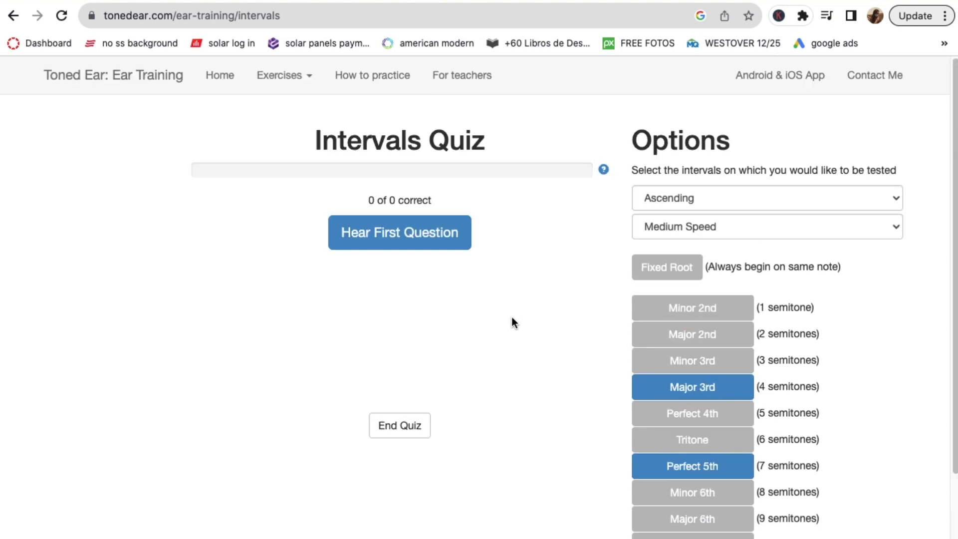
{"action": "left_click", "coordinate": [708, 310]}
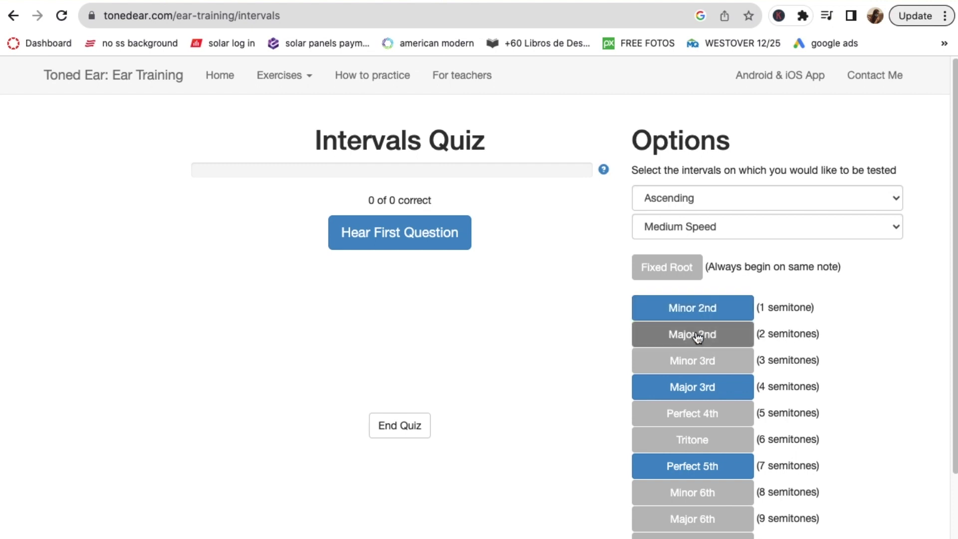
{"action": "left_click", "coordinate": [700, 342]}
{"action": "left_click", "coordinate": [703, 391]}
{"action": "scroll", "coordinate": [698, 439], "scroll_direction": "down", "scroll_amount": 2}
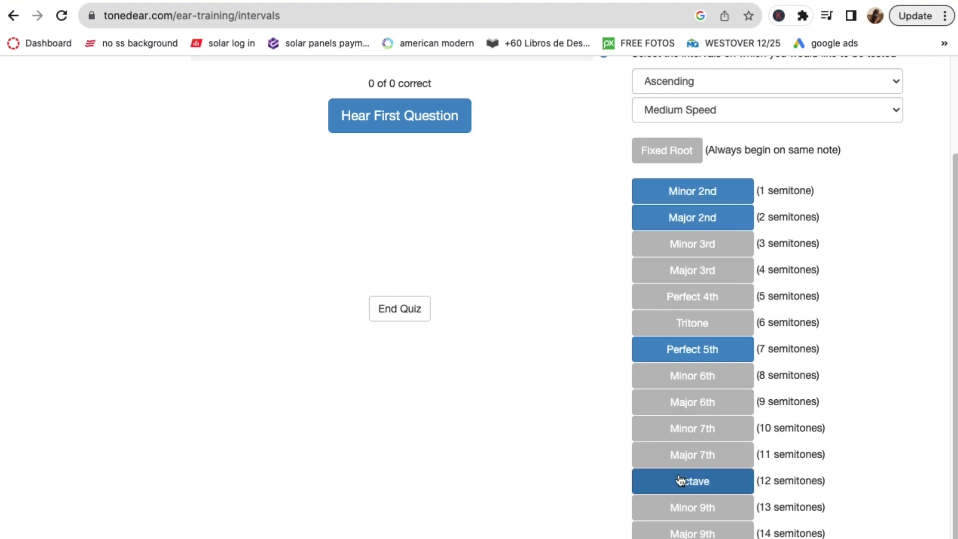
{"action": "scroll", "coordinate": [386, 257], "scroll_direction": "up", "scroll_amount": 3}
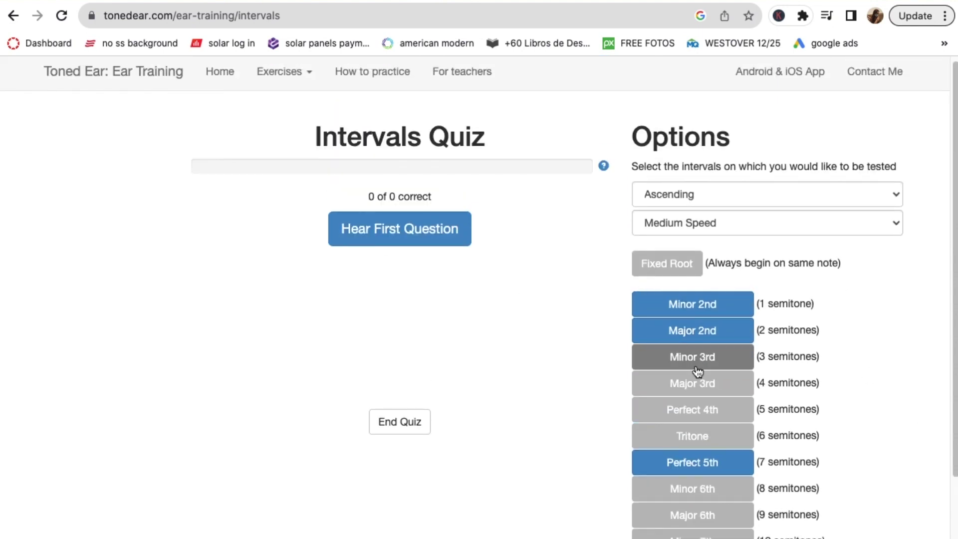
{"action": "scroll", "coordinate": [693, 334], "scroll_direction": "down", "scroll_amount": 3}
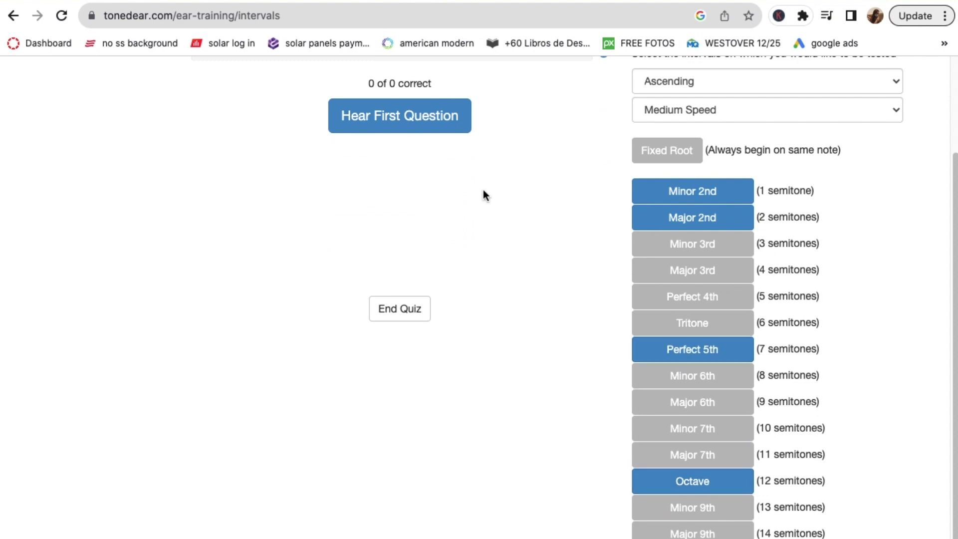
{"action": "scroll", "coordinate": [473, 201], "scroll_direction": "up", "scroll_amount": 3}
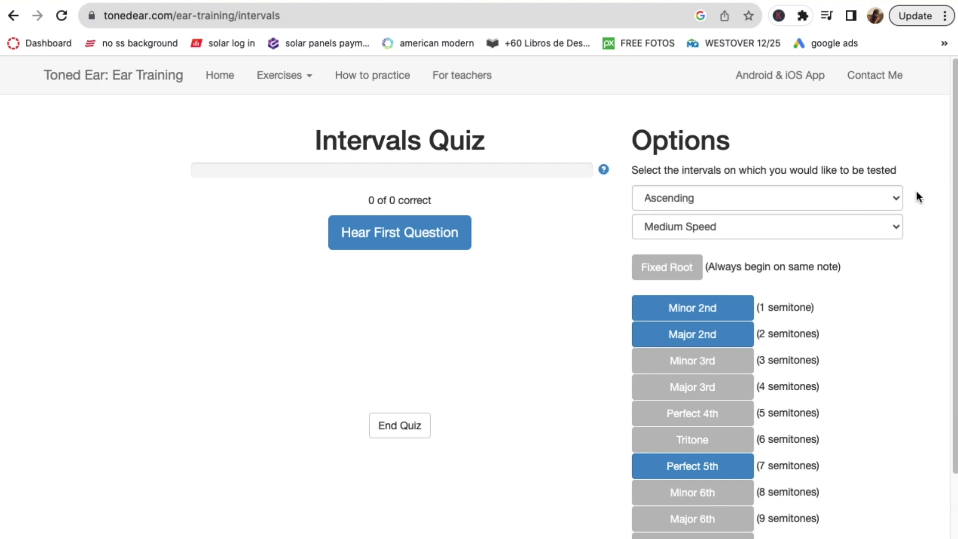
{"action": "left_click", "coordinate": [895, 194]}
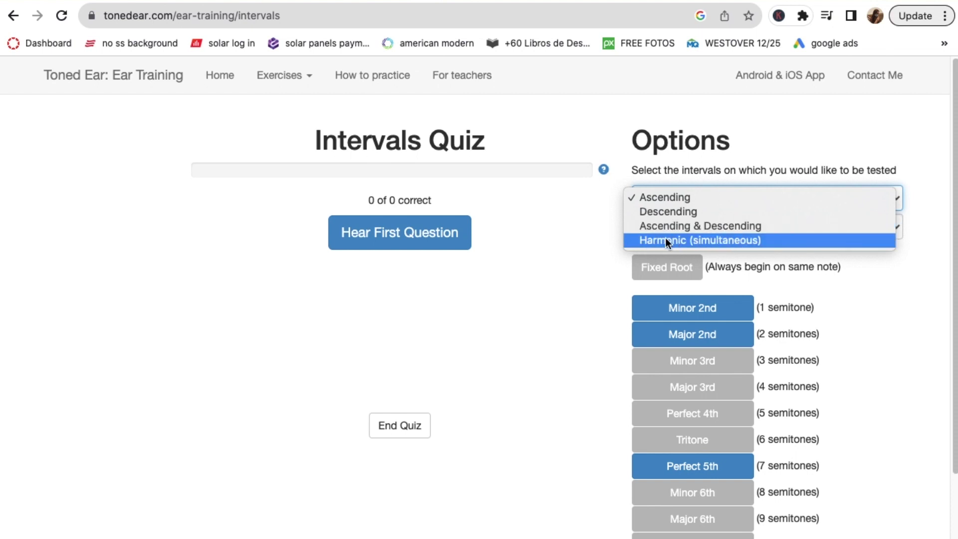
- Keep the direction on Ascending and set the playback speed to Slow Speed
{"action": "left_click", "coordinate": [809, 202]}
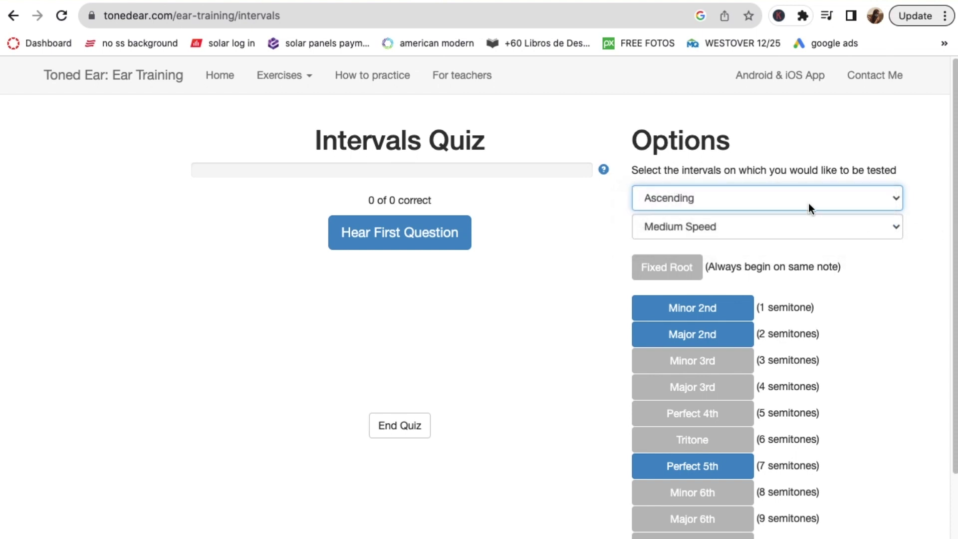
{"action": "left_click", "coordinate": [909, 199]}
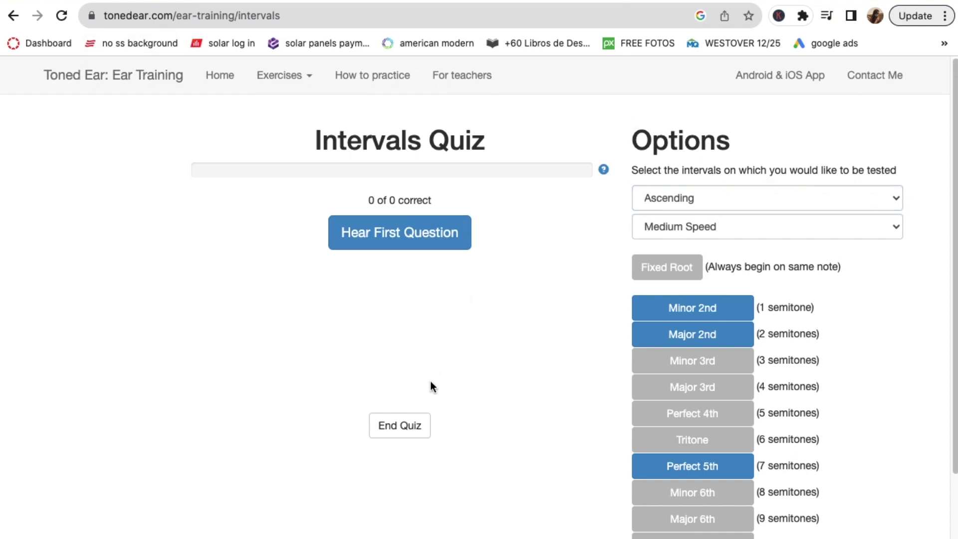
{"action": "left_click", "coordinate": [886, 227]}
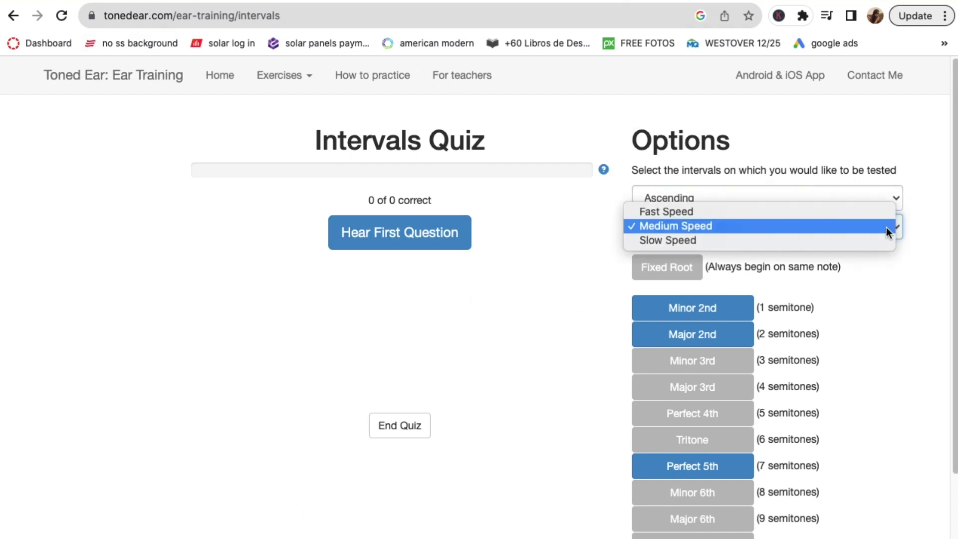
{"action": "left_click", "coordinate": [822, 243]}
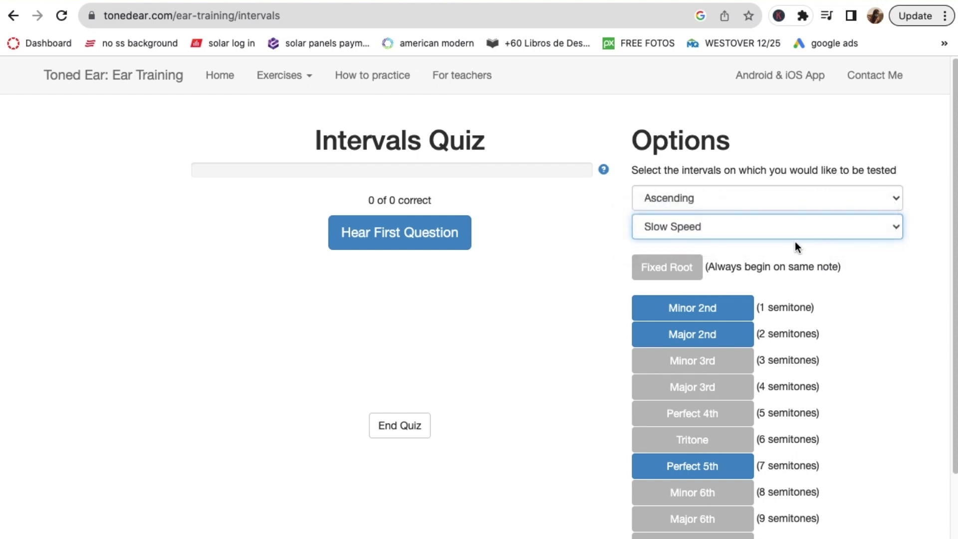
{"action": "left_click", "coordinate": [750, 230]}
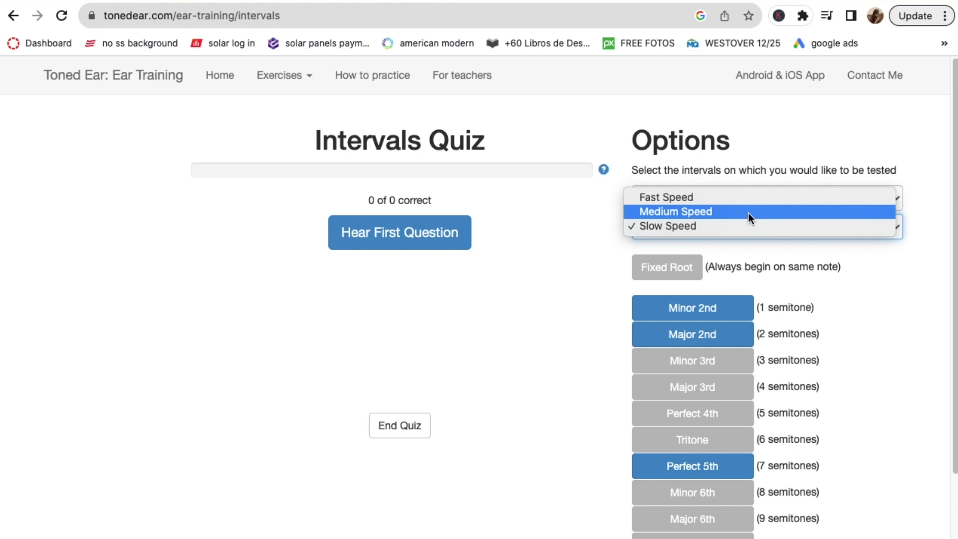
{"action": "left_click", "coordinate": [933, 290]}
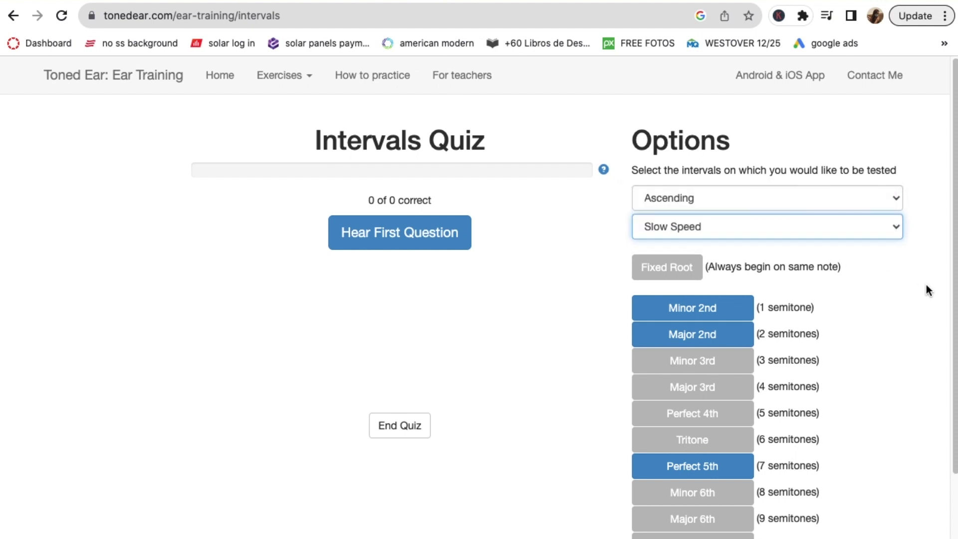
- Scroll through the page to check the four intervals ready at 0 of 0 correct
{"action": "left_click", "coordinate": [619, 406]}
{"action": "scroll", "coordinate": [617, 402], "scroll_direction": "down", "scroll_amount": 3}
{"action": "scroll", "coordinate": [618, 393], "scroll_direction": "down", "scroll_amount": 2}
{"action": "scroll", "coordinate": [617, 388], "scroll_direction": "up", "scroll_amount": 4}
{"action": "scroll", "coordinate": [615, 388], "scroll_direction": "up", "scroll_amount": 1}
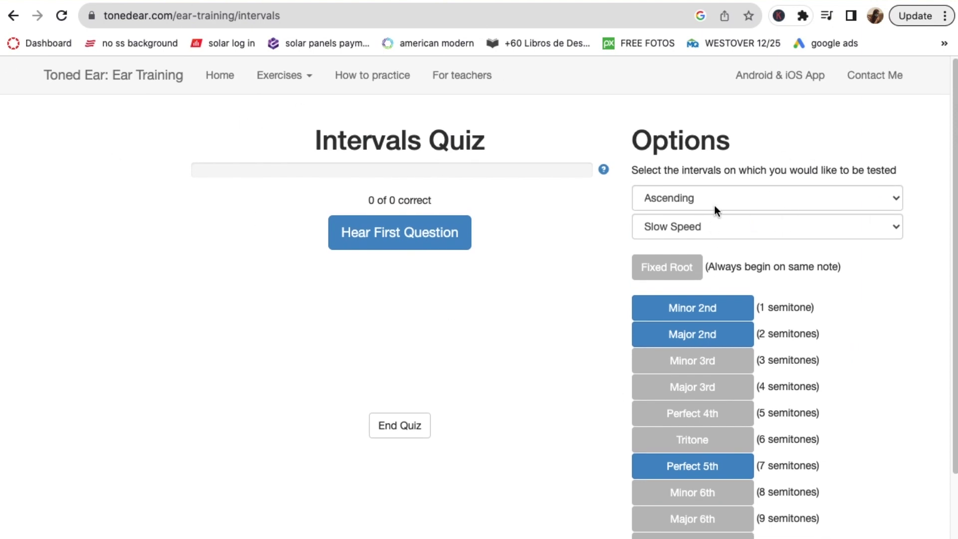
{"action": "scroll", "coordinate": [811, 294], "scroll_direction": "down", "scroll_amount": 3}
{"action": "scroll", "coordinate": [649, 290], "scroll_direction": "up", "scroll_amount": 3}
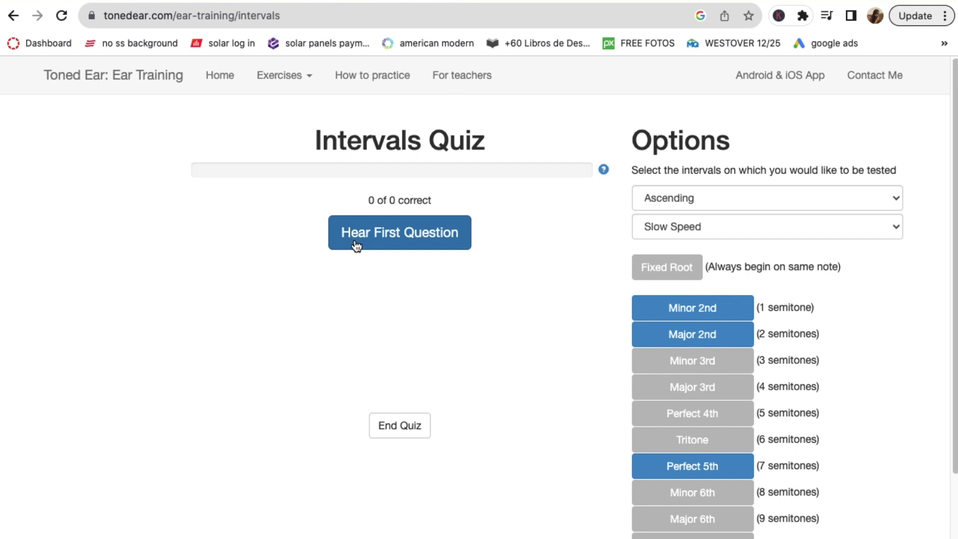
- Start the quiz and answer the first two intervals, Major 2nd and Perfect 5th
{"action": "left_click", "coordinate": [403, 239]}
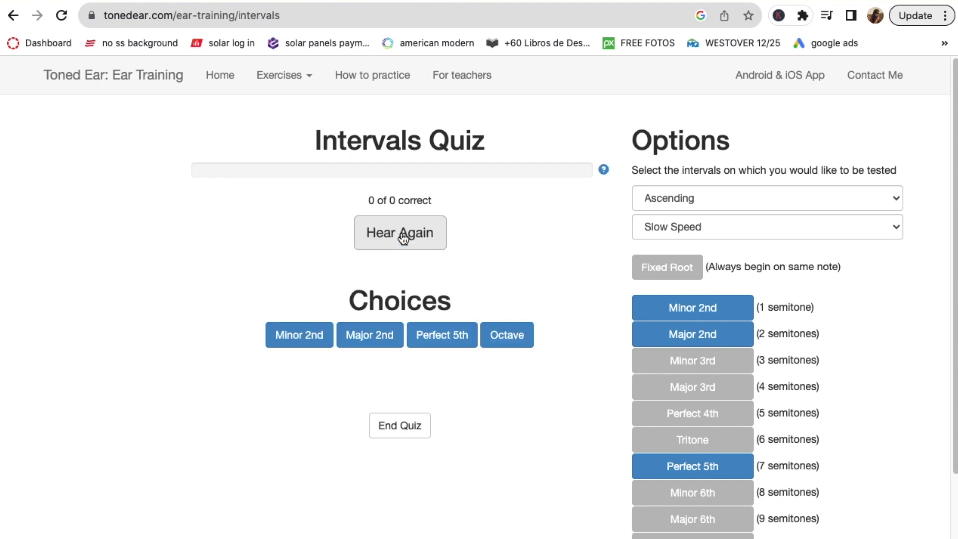
{"action": "key", "text": "XF86AudioLowerVolume"}
{"action": "key", "text": "XF86AudioLowerVolume"}
{"action": "key", "text": "XF86AudioLowerVolume"}
{"action": "key", "text": "XF86AudioLowerVolume"}
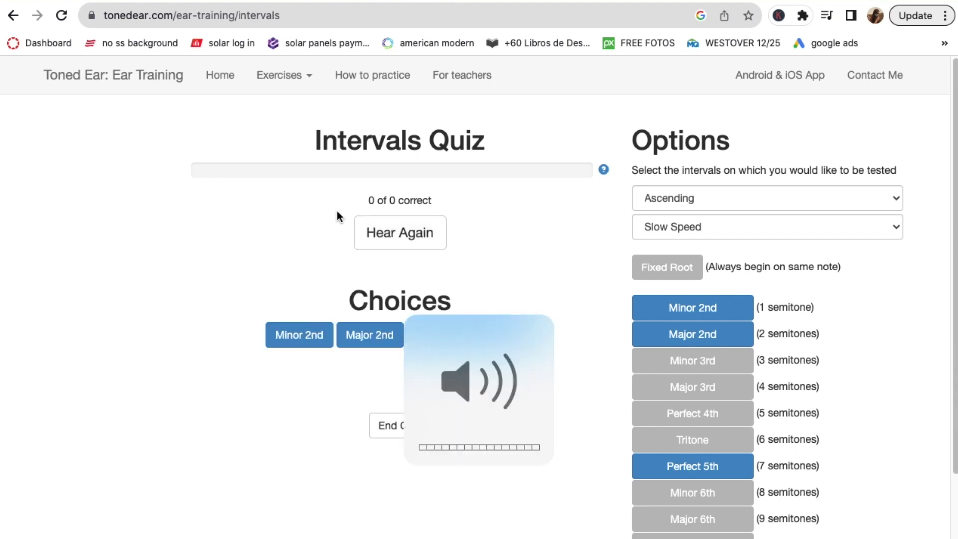
{"action": "left_click", "coordinate": [386, 237]}
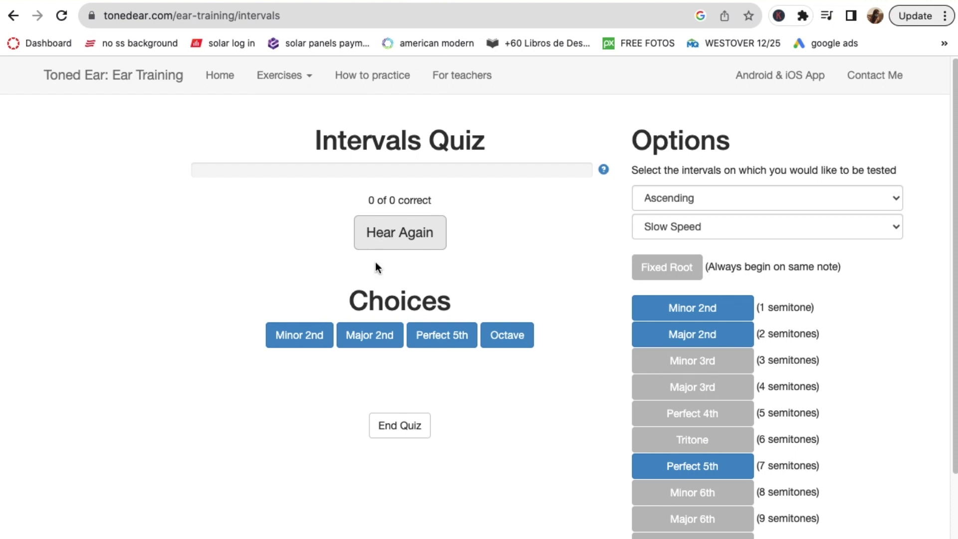
{"action": "left_click", "coordinate": [371, 343]}
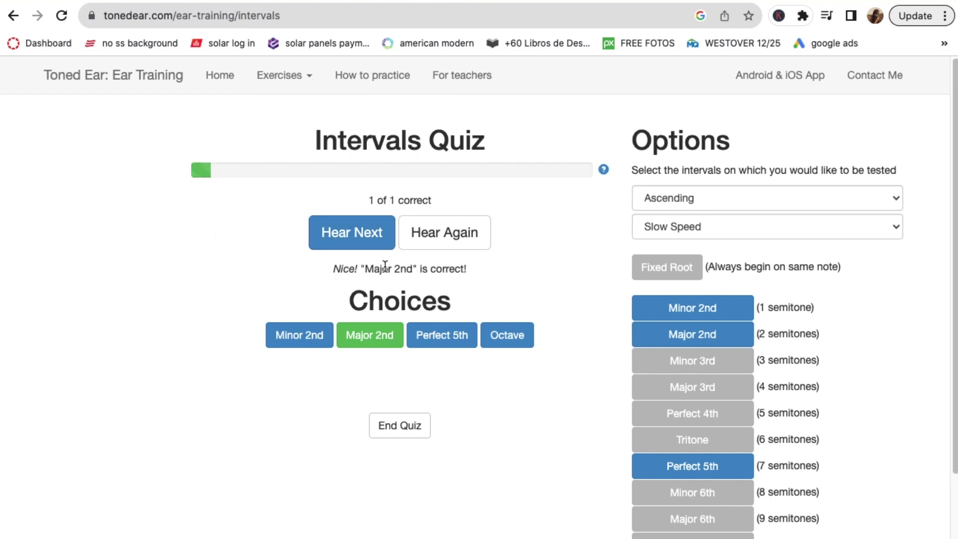
{"action": "left_click", "coordinate": [335, 232]}
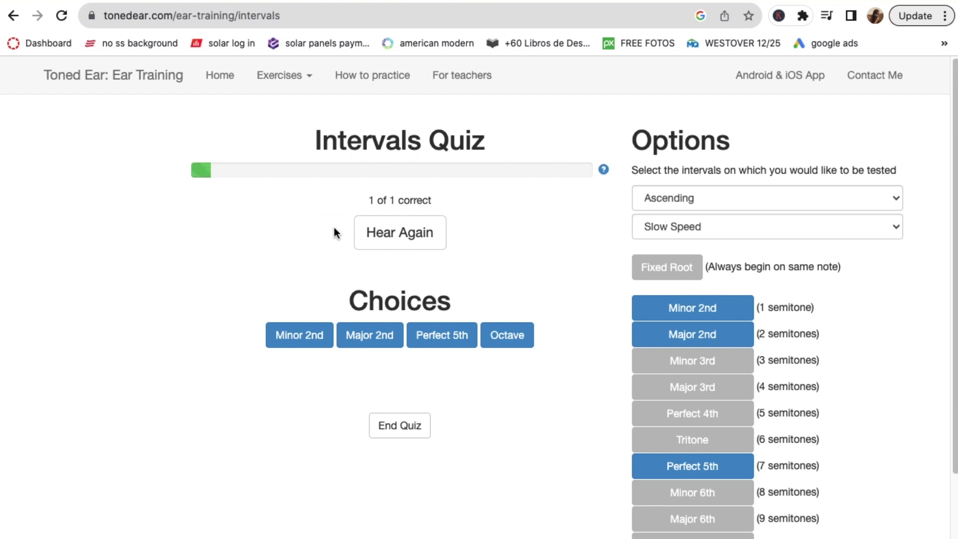
{"action": "left_click", "coordinate": [439, 343]}
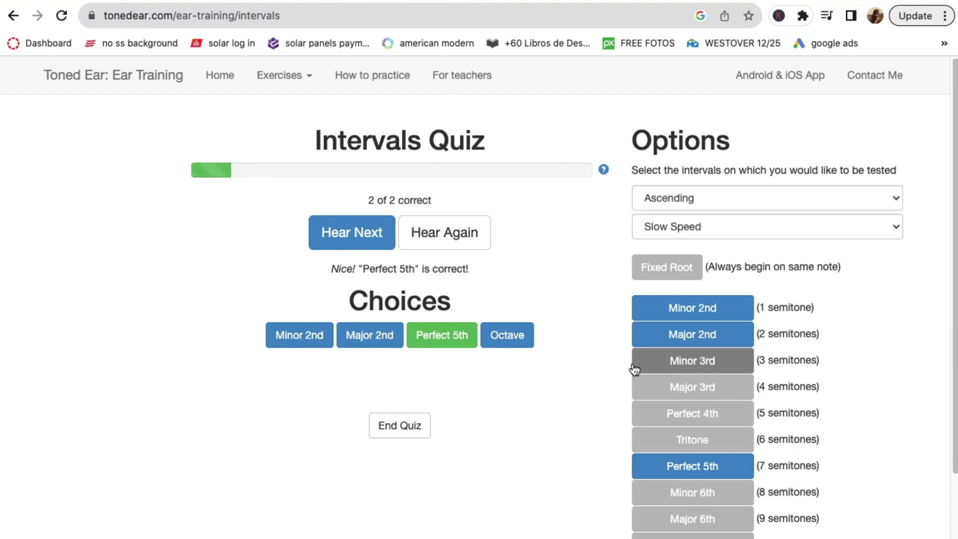
- Answer the next two questions, Octave and Minor 2nd, reaching 4 of 4 correct
{"action": "scroll", "coordinate": [635, 370], "scroll_direction": "down", "scroll_amount": 3}
{"action": "left_click", "coordinate": [346, 148]}
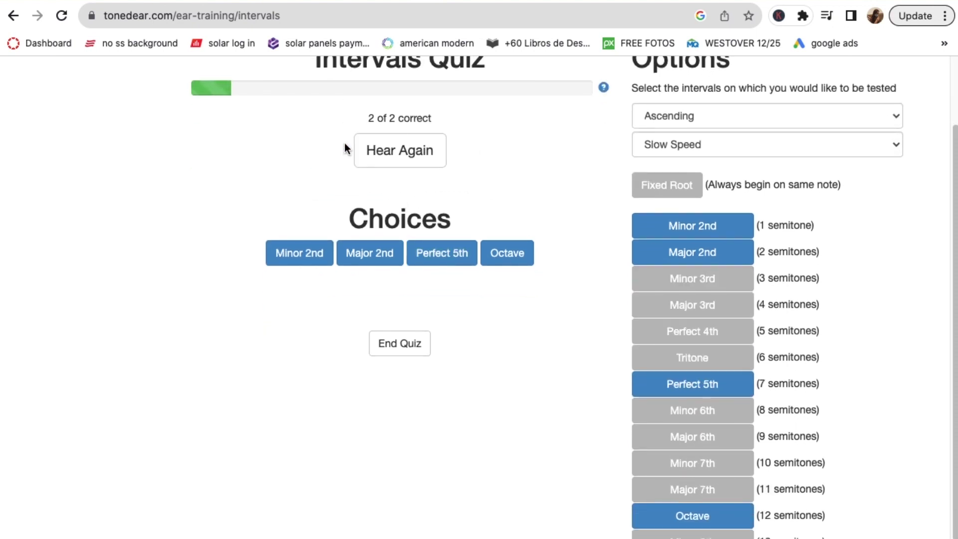
{"action": "left_click", "coordinate": [518, 257]}
{"action": "left_click", "coordinate": [351, 159]}
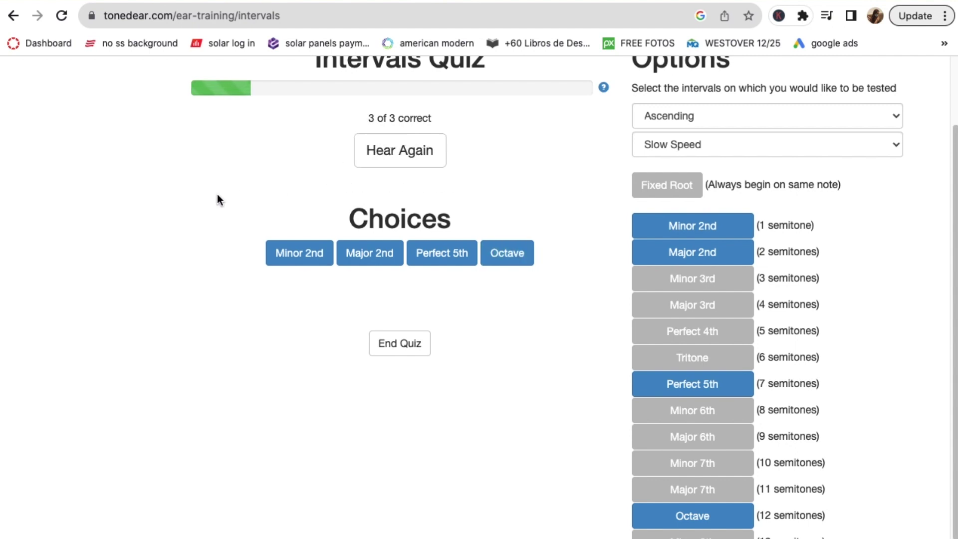
{"action": "scroll", "coordinate": [217, 197], "scroll_direction": "up", "scroll_amount": 1}
{"action": "left_click", "coordinate": [297, 280]}
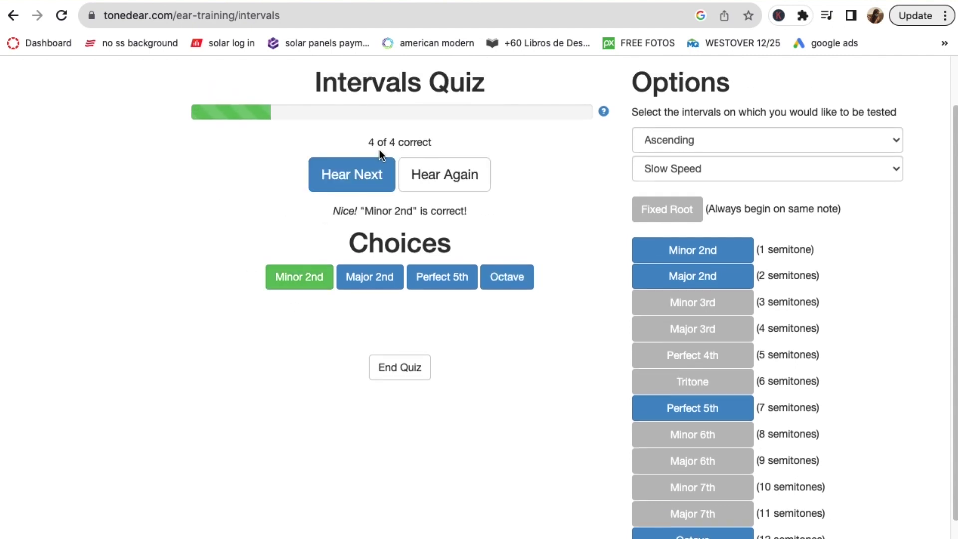
{"action": "scroll", "coordinate": [223, 306], "scroll_direction": "up", "scroll_amount": 2}
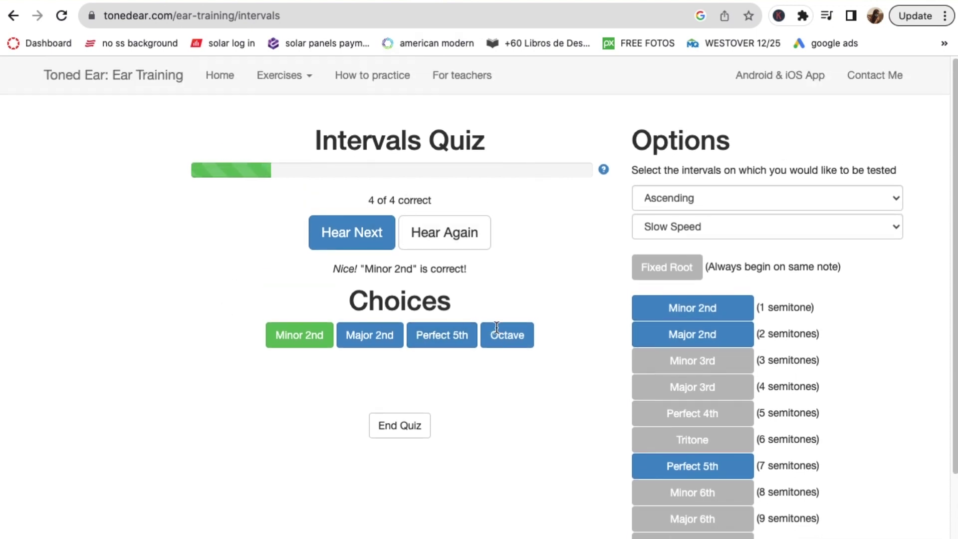
{"action": "scroll", "coordinate": [575, 394], "scroll_direction": "down", "scroll_amount": 5}
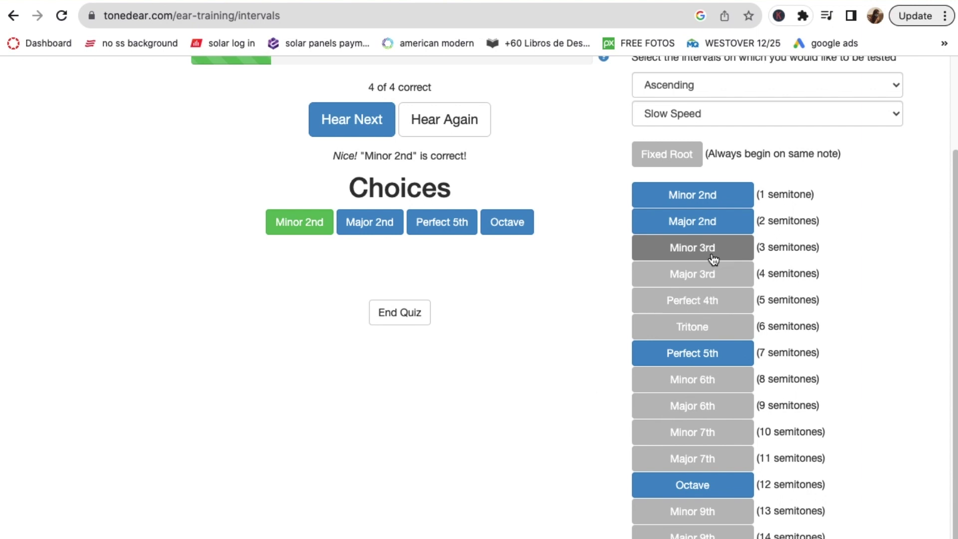
- Enable Perfect 4th and disable Major 2nd and Minor 2nd in the tested intervals
{"action": "left_click", "coordinate": [693, 307]}
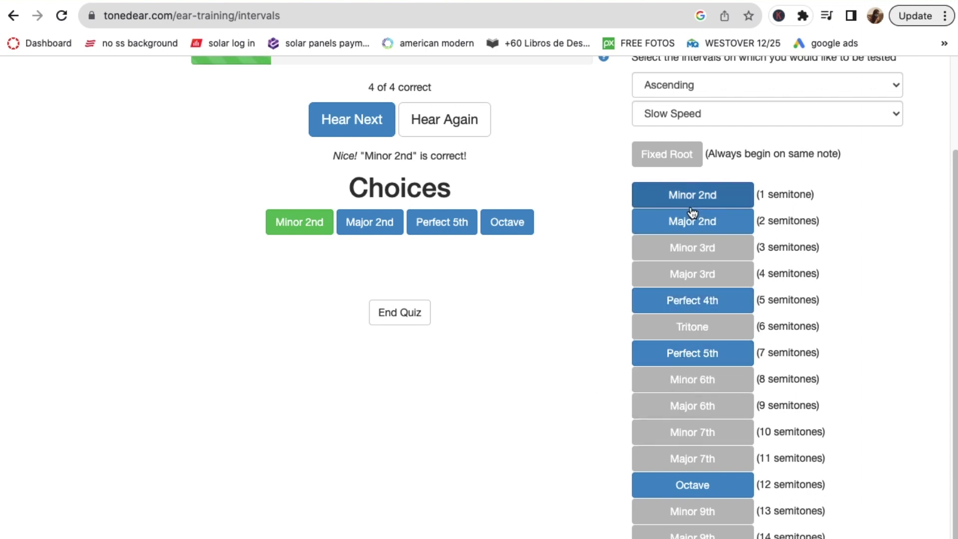
{"action": "left_click", "coordinate": [690, 229]}
{"action": "left_click", "coordinate": [686, 195]}
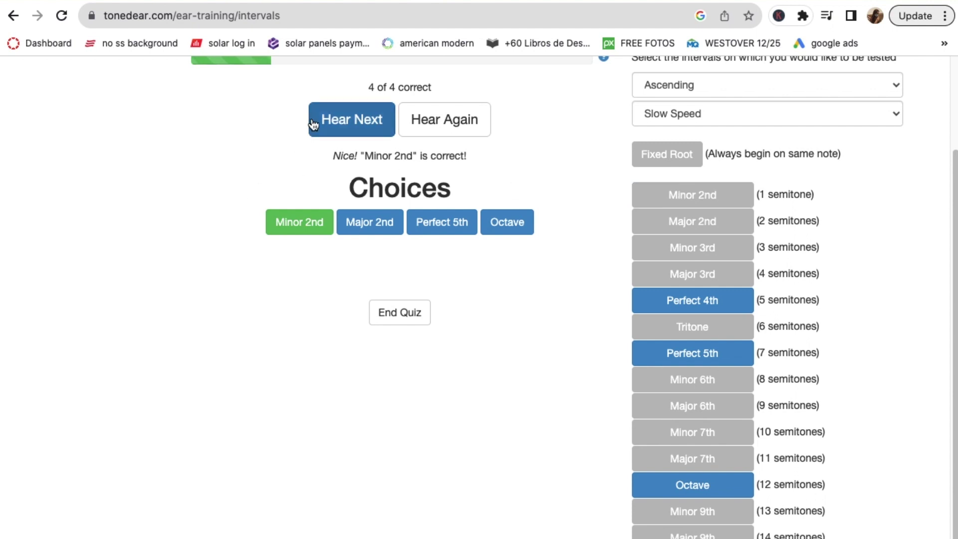
- Answer the next question as Octave for 5 of 5, then hear Perfect 4th for comparison
{"action": "left_click", "coordinate": [331, 121]}
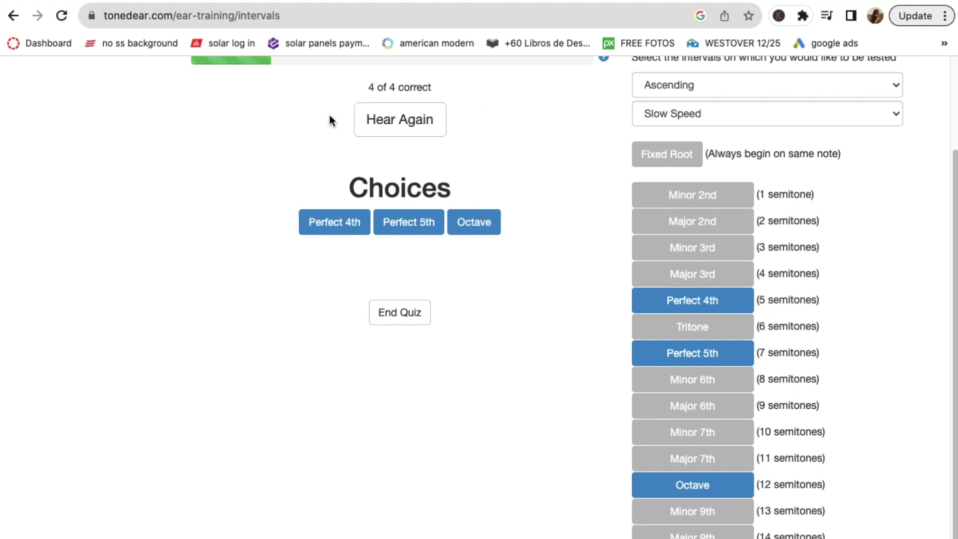
{"action": "left_click", "coordinate": [401, 132]}
{"action": "left_click", "coordinate": [463, 222]}
{"action": "scroll", "coordinate": [187, 177], "scroll_direction": "up", "scroll_amount": 3}
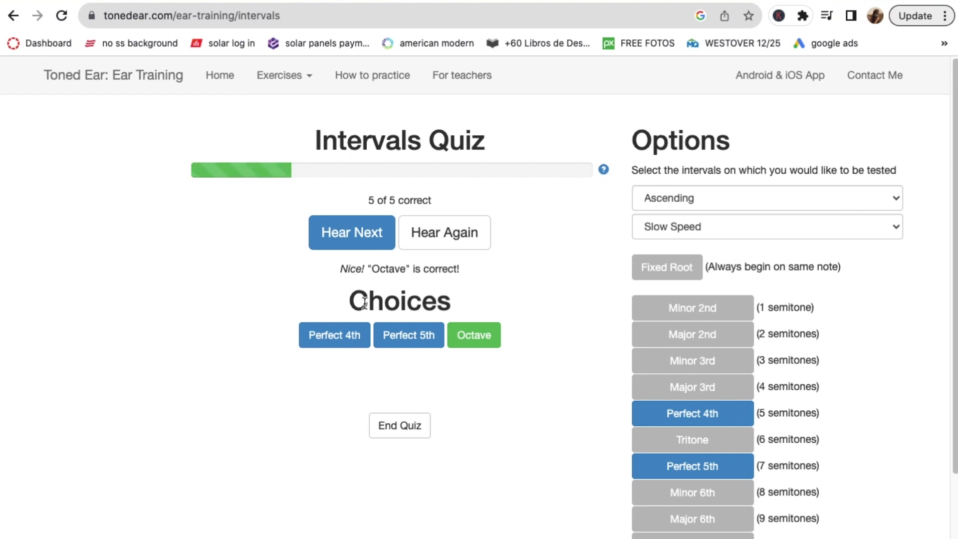
{"action": "left_click", "coordinate": [343, 347]}
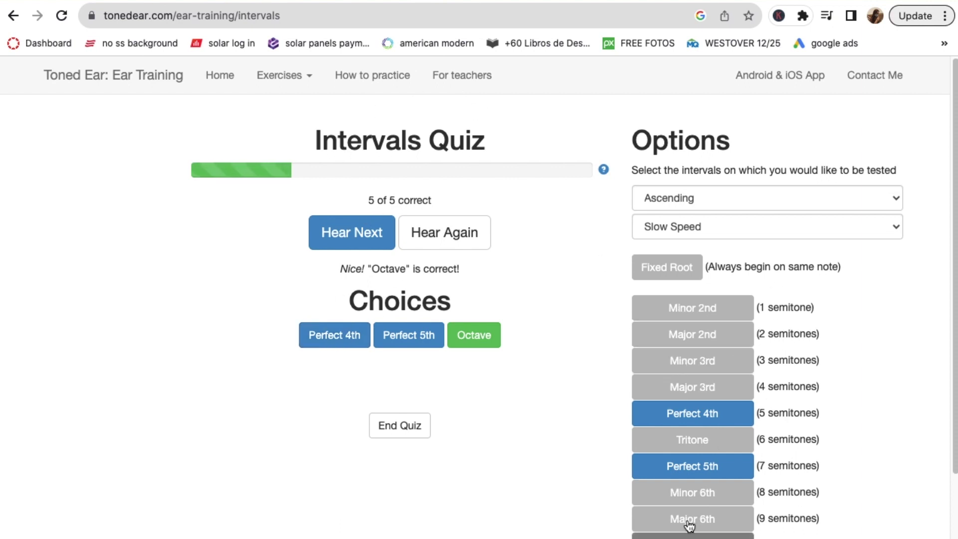
{"action": "scroll", "coordinate": [654, 360], "scroll_direction": "down", "scroll_amount": 3}
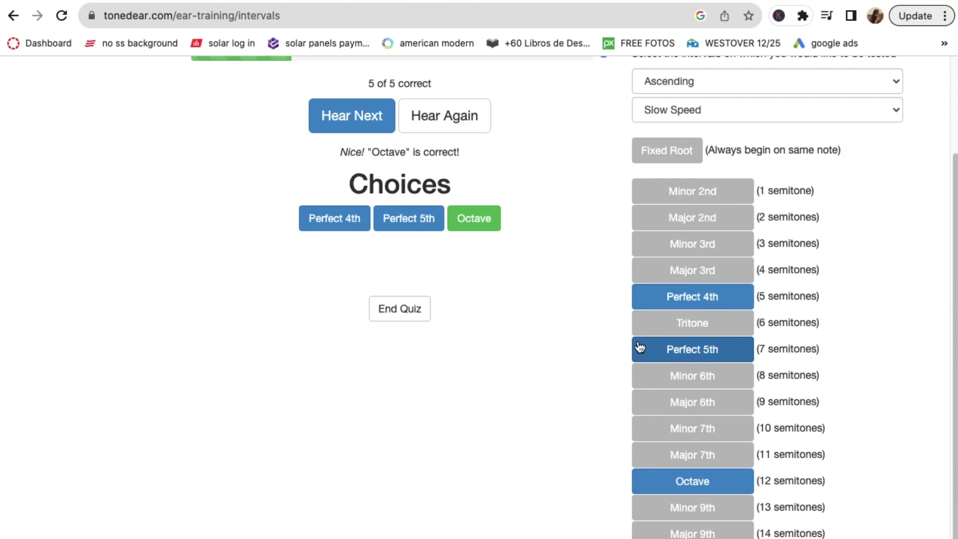